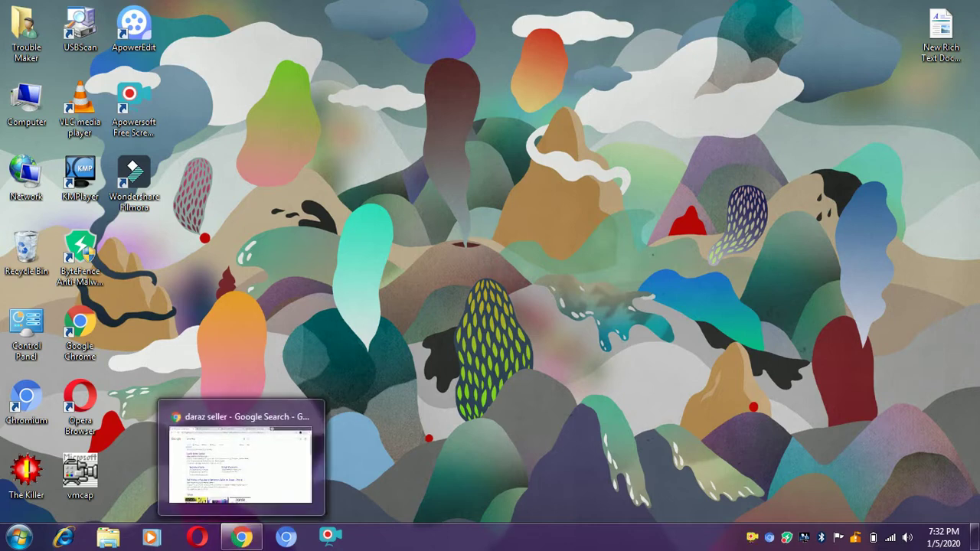
Open Daraz Seller Center from the "daraz seller" search results in Chrome and examine its phone sign-in fields.
click(242, 536)
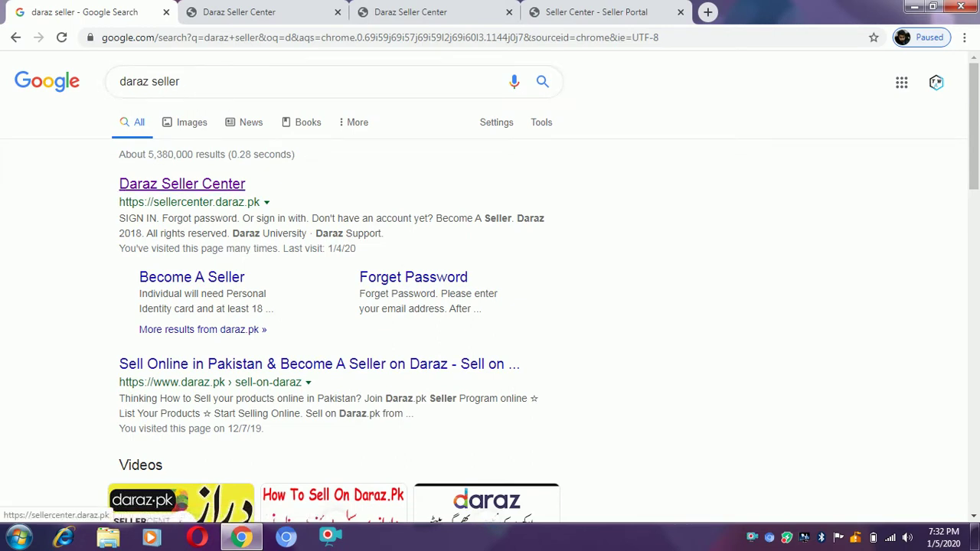
click(181, 184)
click(239, 13)
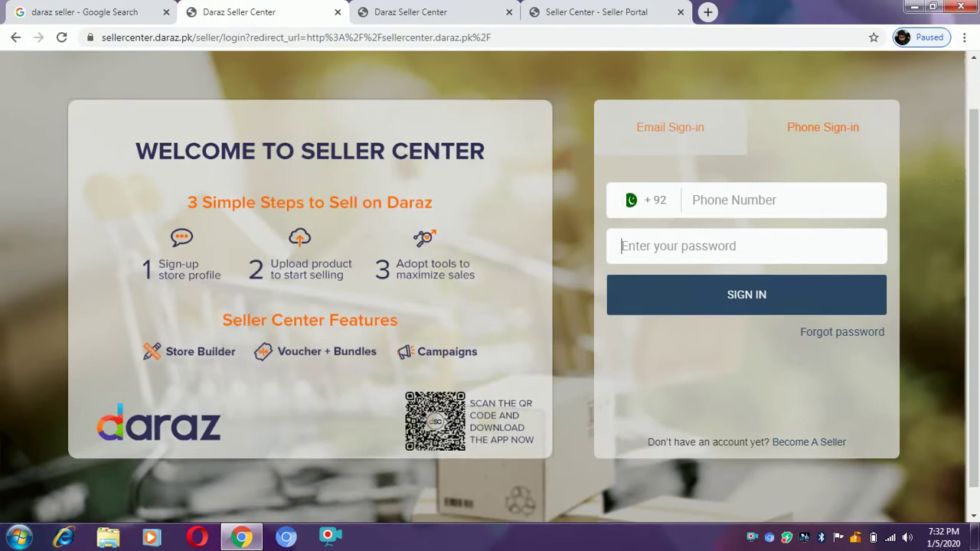
click(735, 200)
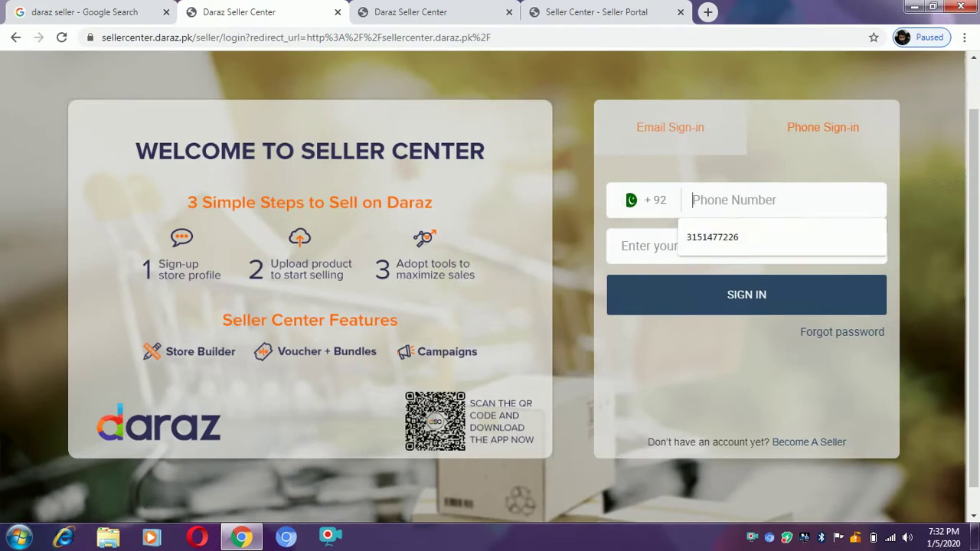
key(Escape)
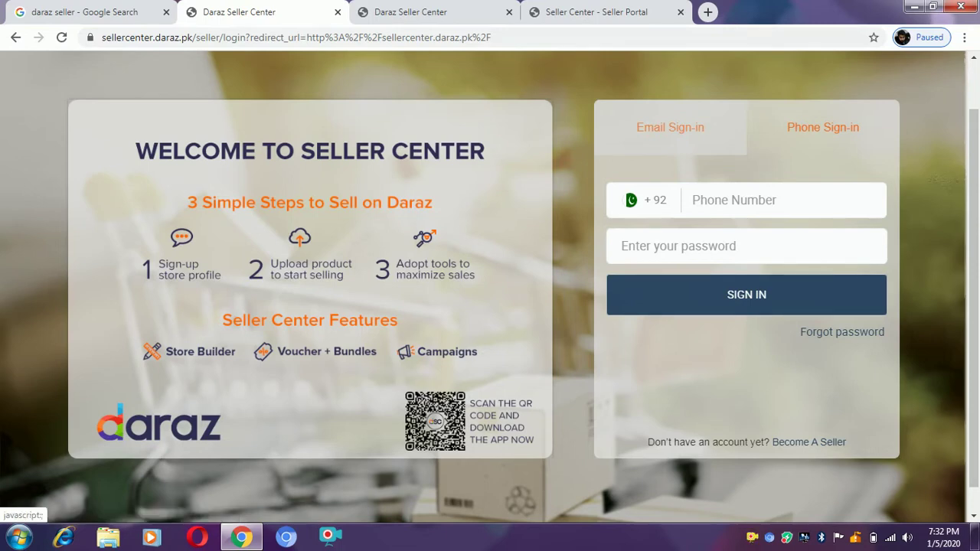
Examine the account type, shop country, mobile number and verification fields of the open Daraz seller sign-up form.
click(429, 13)
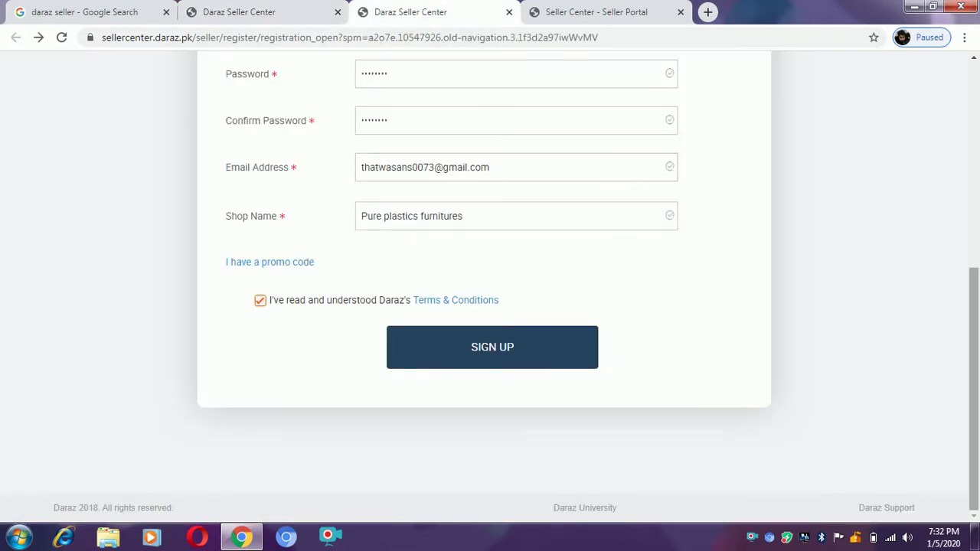
scroll(490, 291, up, 4)
mouse_move(974, 233)
mouse_down()
mouse_move(974, 198)
mouse_move(974, 230)
mouse_up()
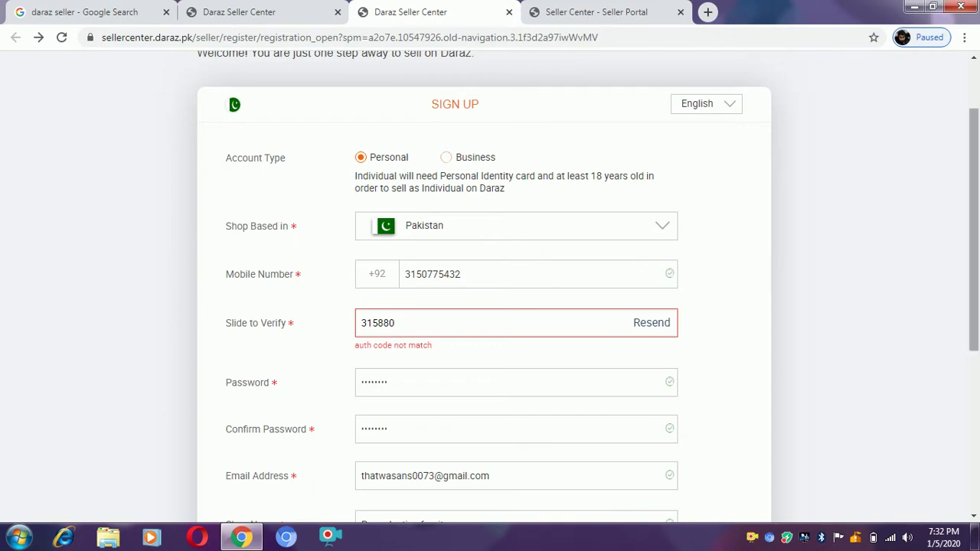
scroll(490, 291, down, 1)
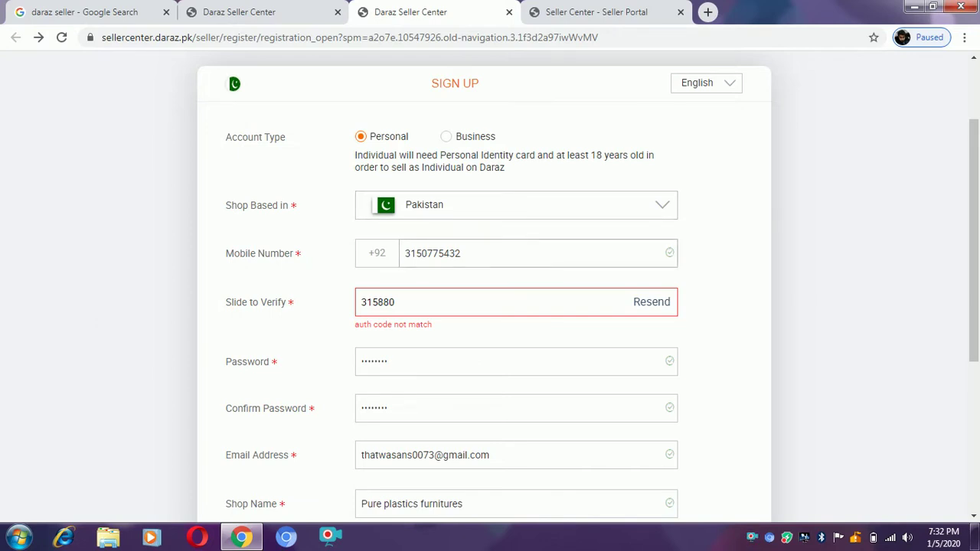
click(463, 253)
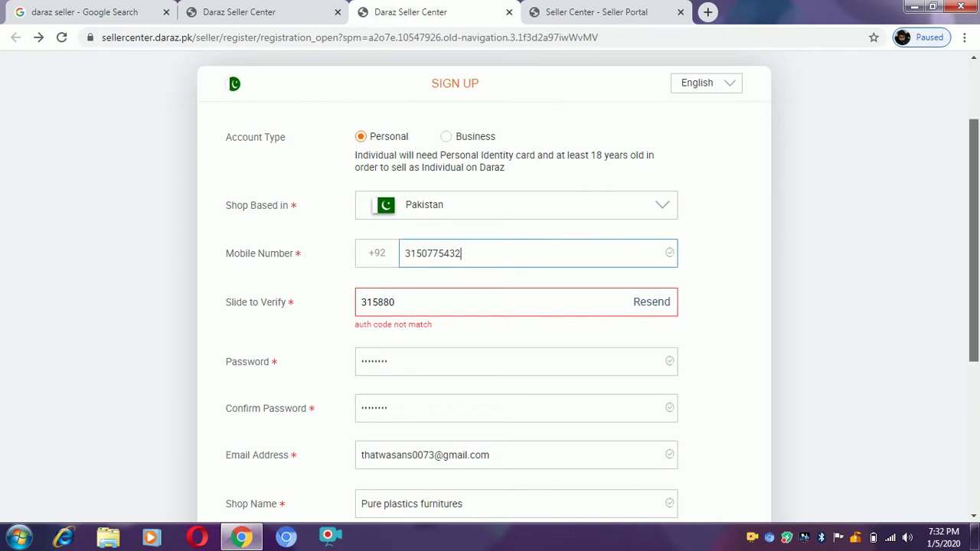
scroll(490, 288, down, 2)
click(395, 169)
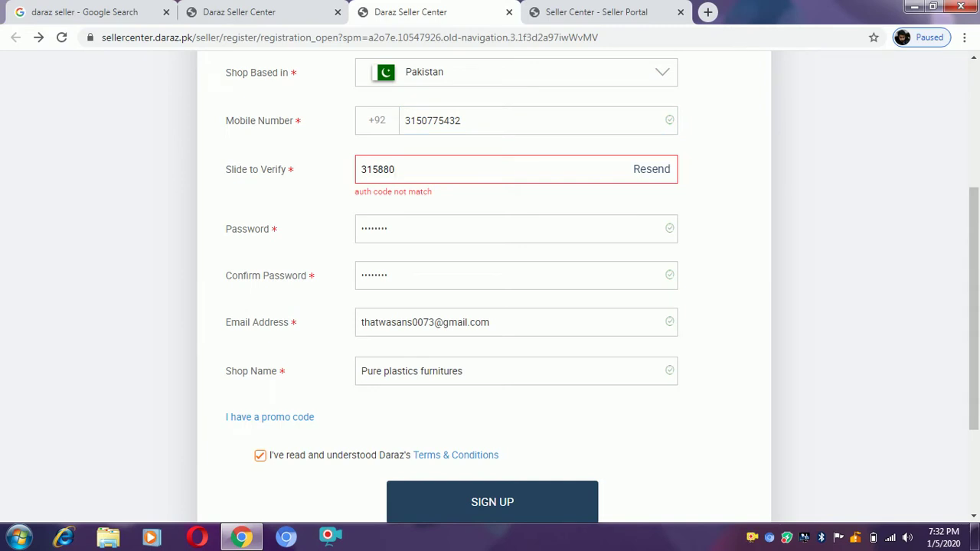
scroll(490, 288, down, 1)
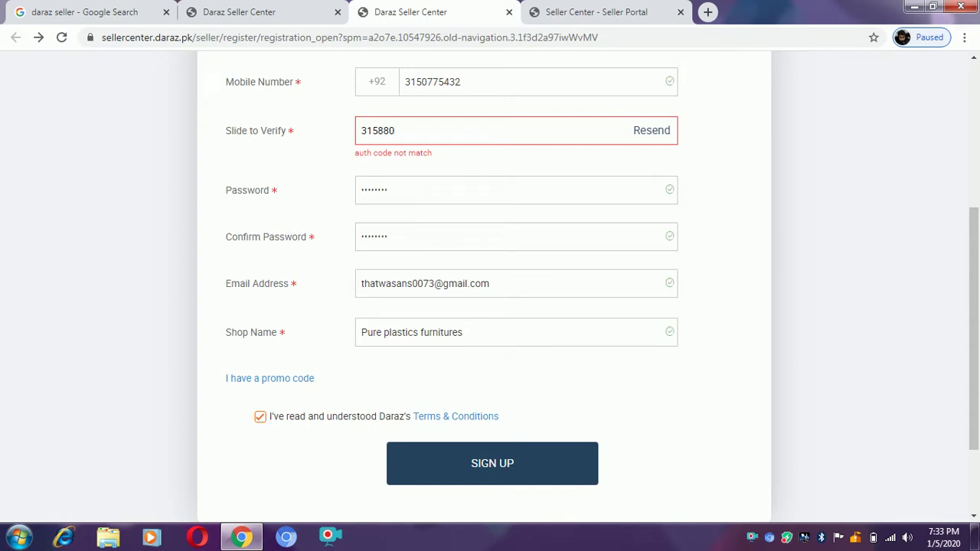
scroll(490, 288, down, 1)
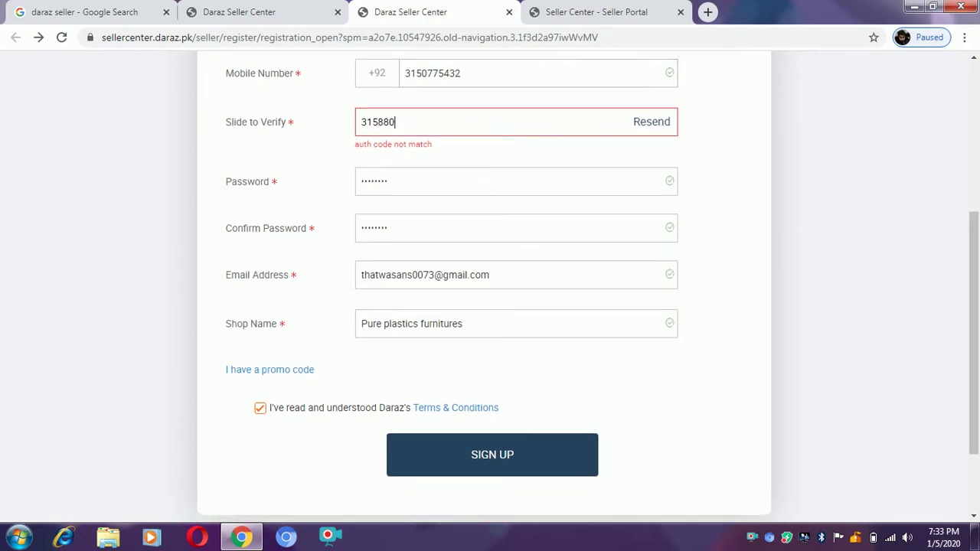
Review the password, confirmation, email address and shop name fields at the end of the sign-up form.
scroll(490, 288, down, 3)
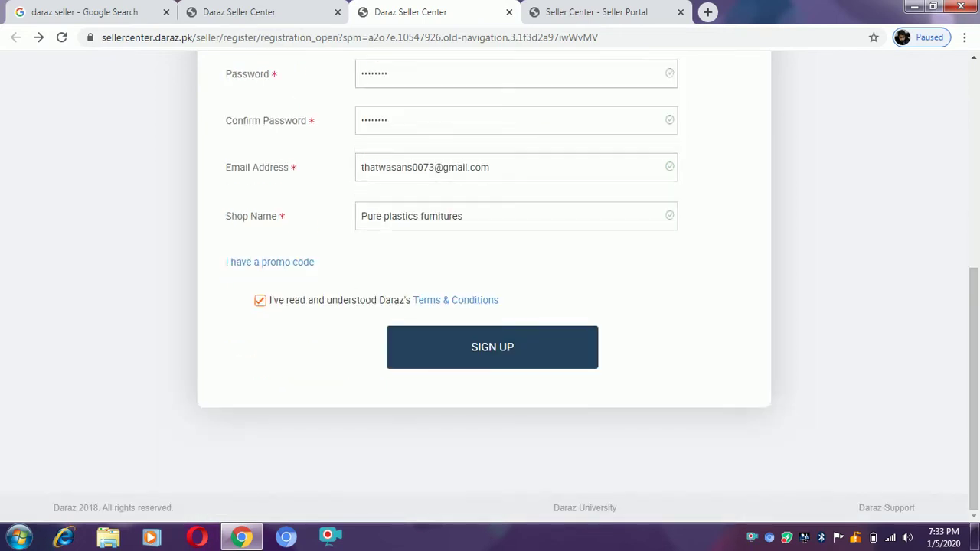
click(390, 74)
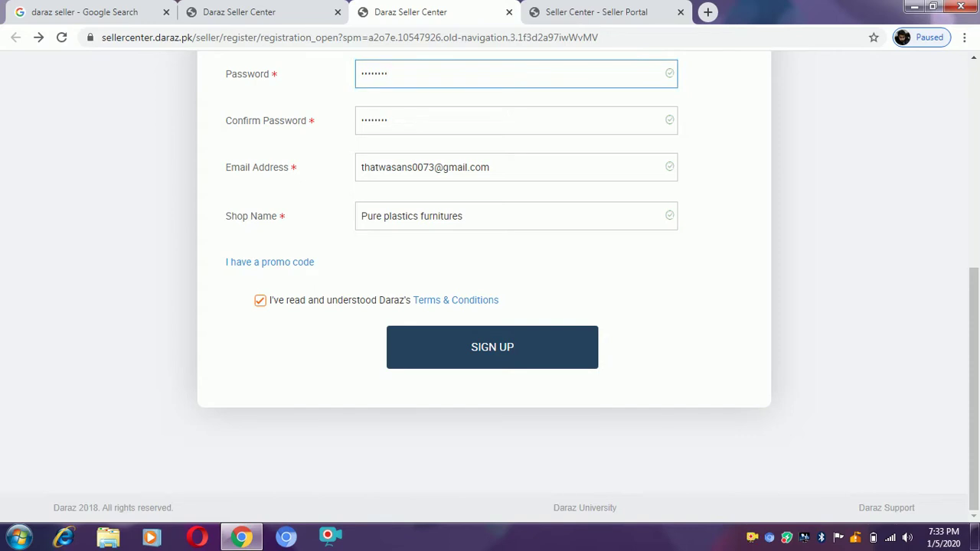
click(391, 121)
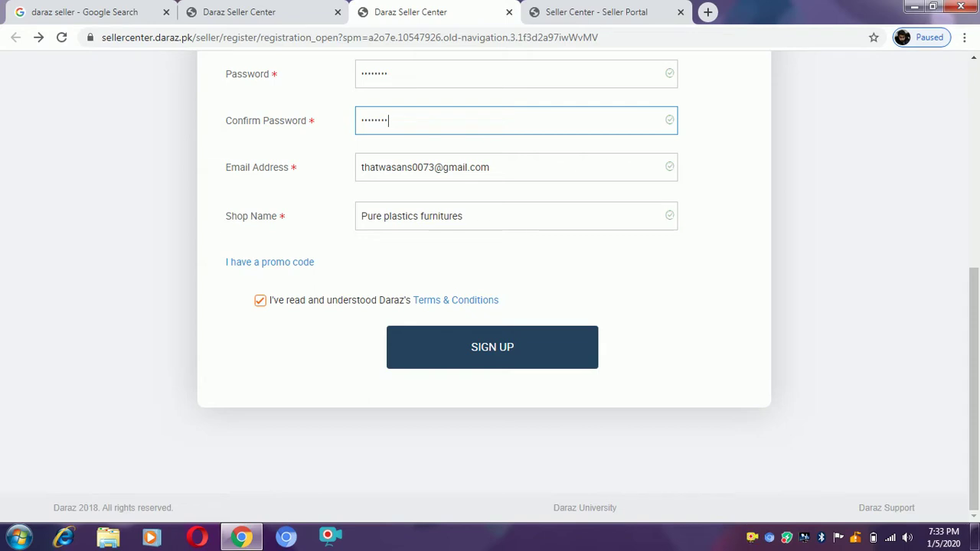
click(492, 167)
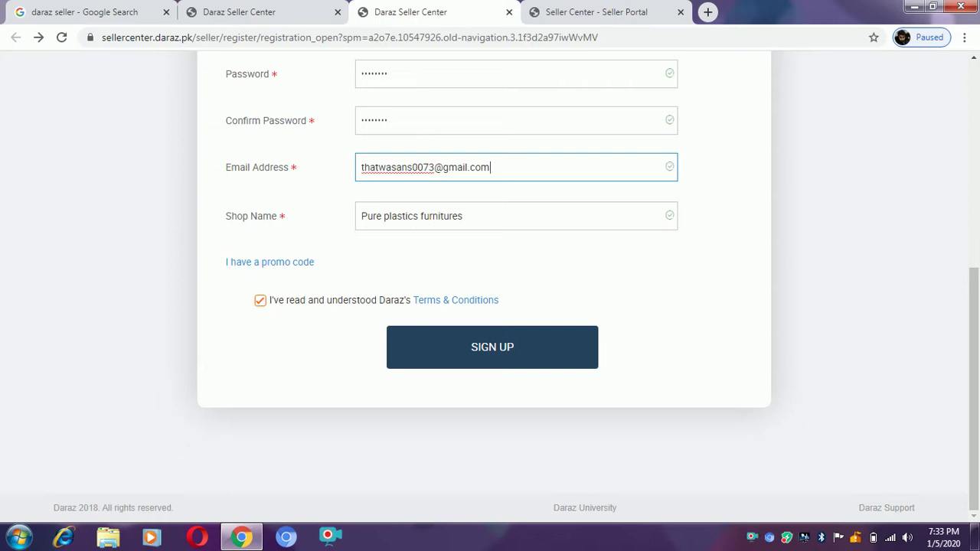
click(463, 216)
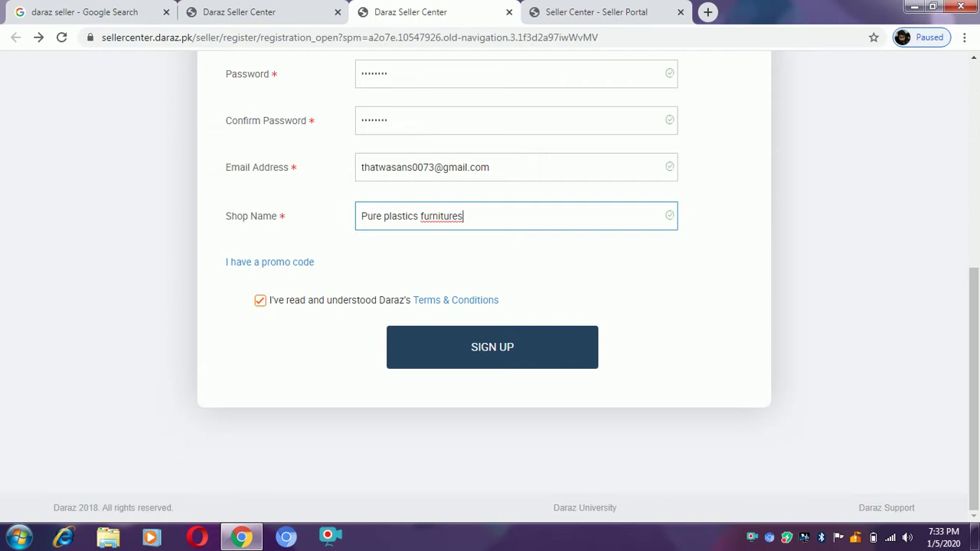
double_click(443, 216)
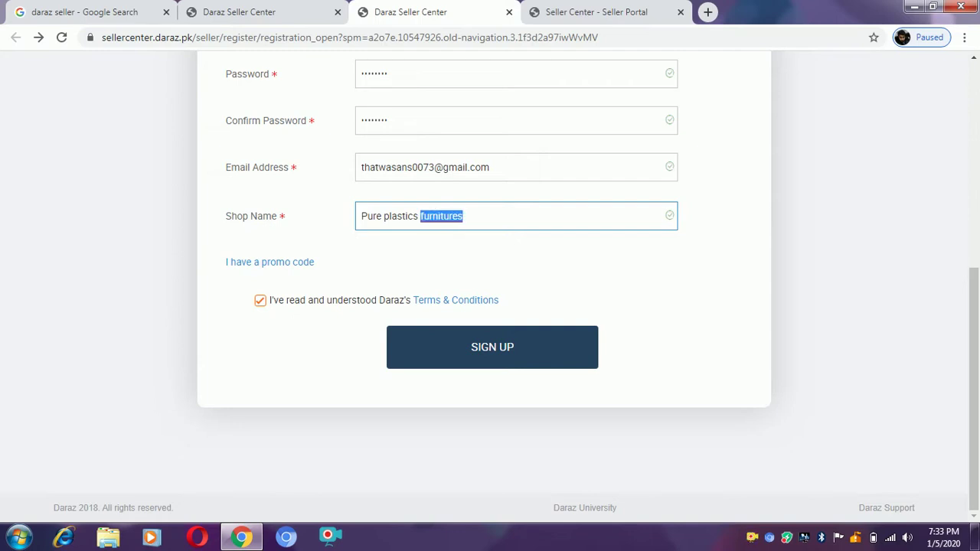
click(567, 262)
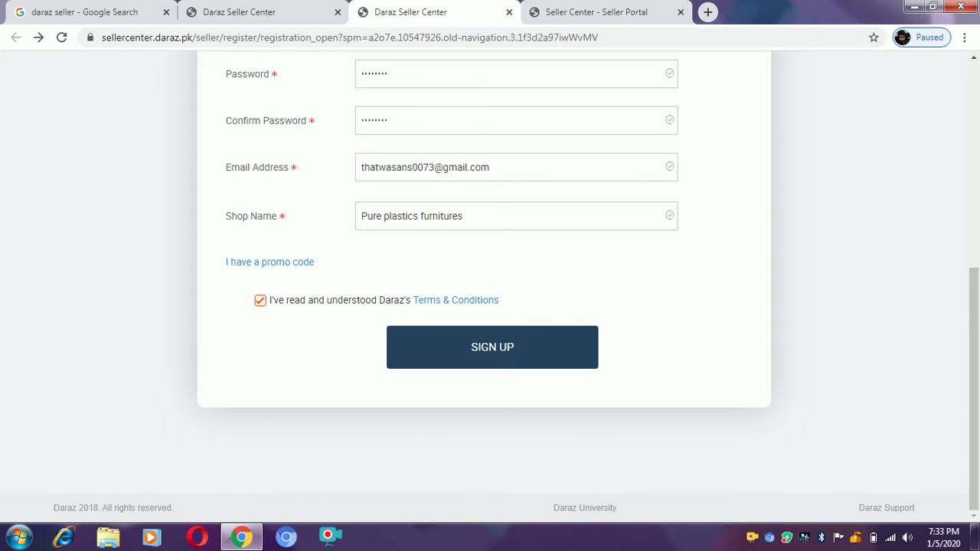
Enter the warehouse street address in the Seller Portal's Address Book and remove the space between its first two words.
click(597, 12)
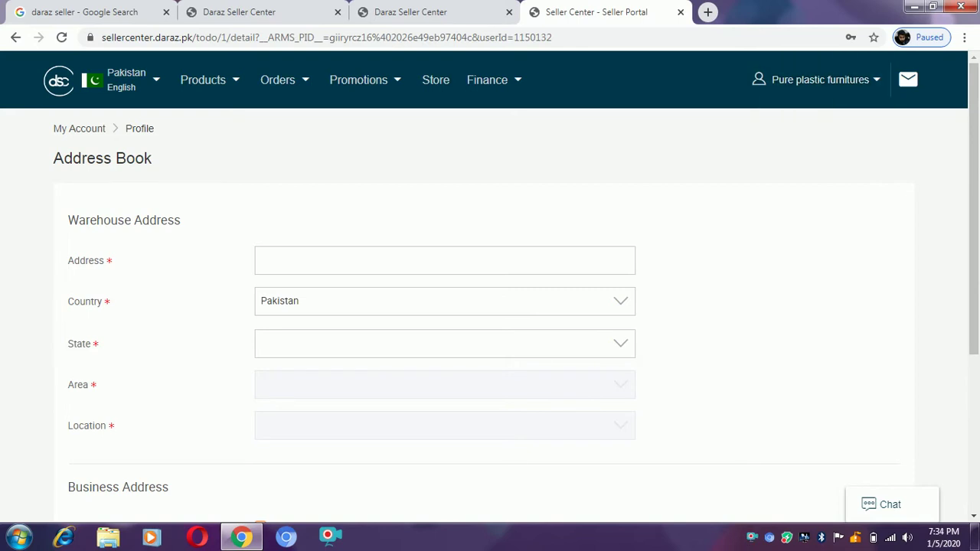
scroll(490, 288, down, 1)
scroll(490, 289, down, 1)
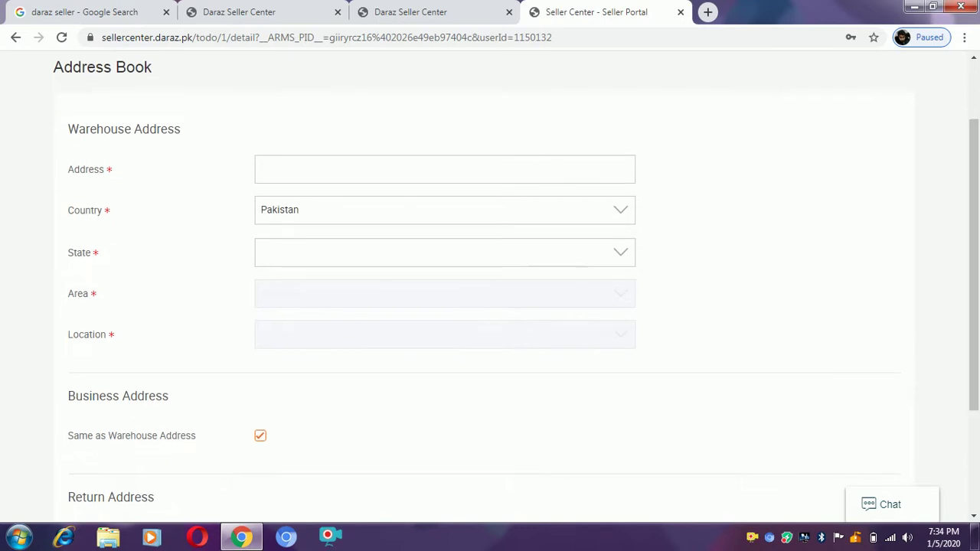
click(445, 170)
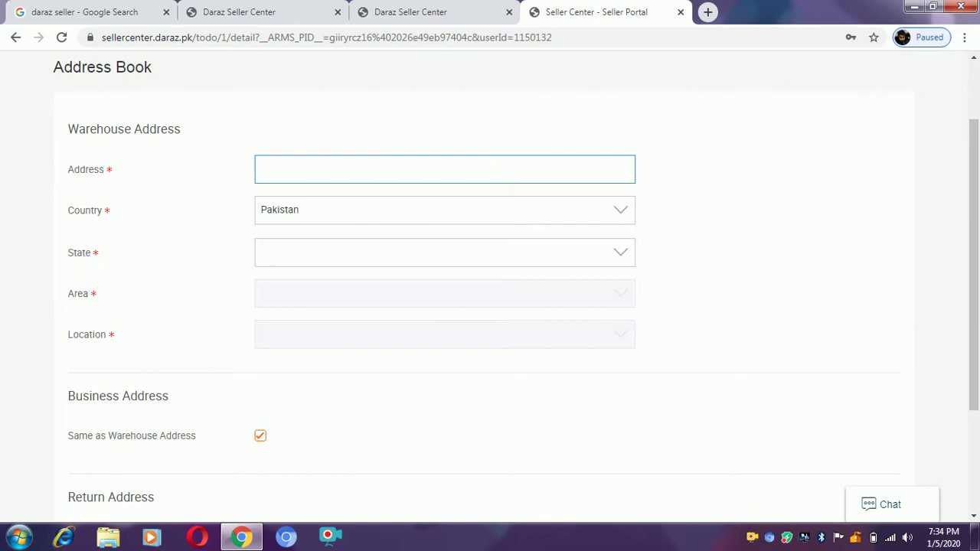
text(ali pur chowk gujr)
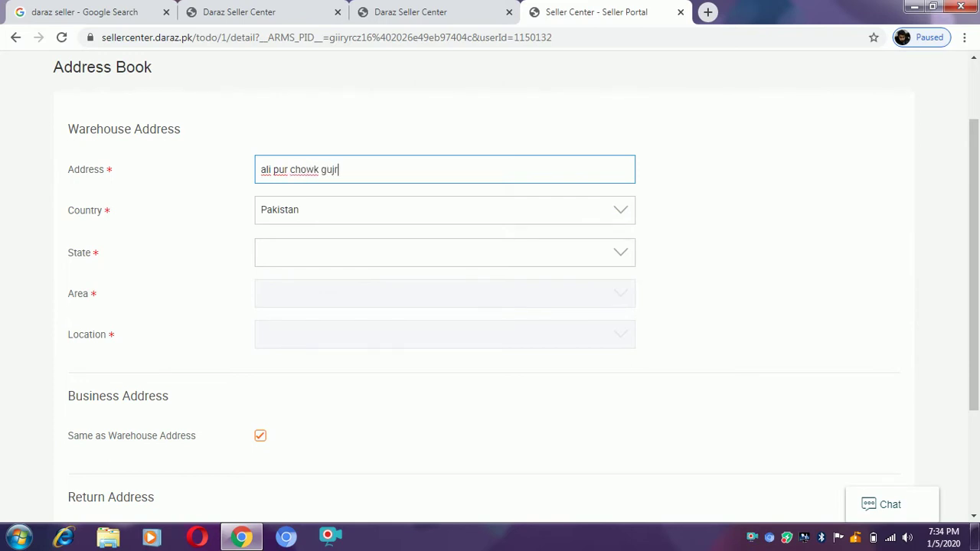
text(anwala)
double_click(280, 170)
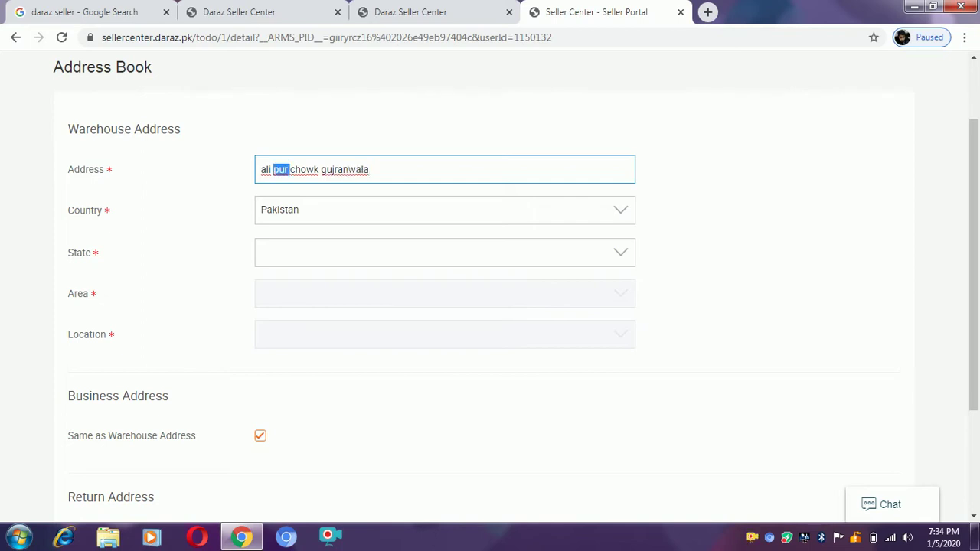
click(274, 169)
key(BackSpace)
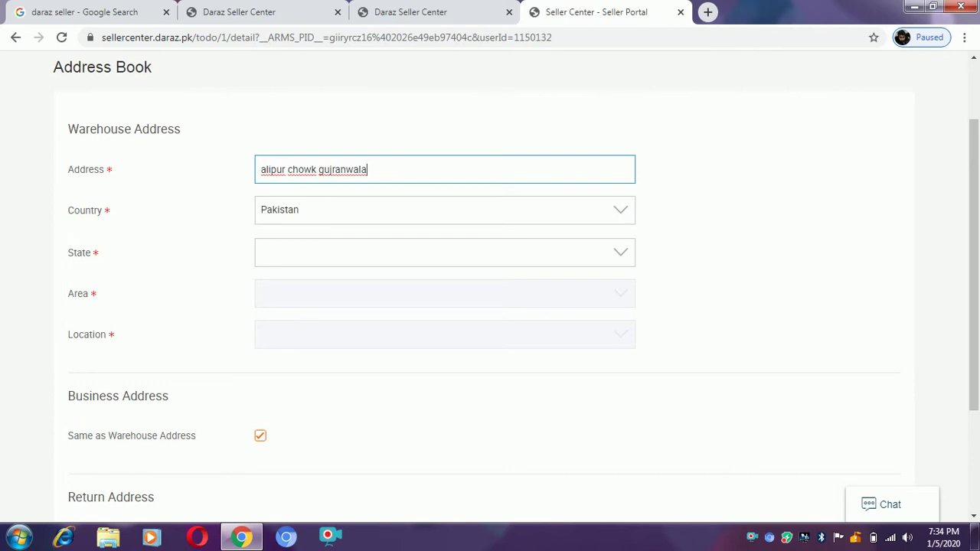
Select Pakistan as the warehouse address country and Punjab as its state.
click(444, 252)
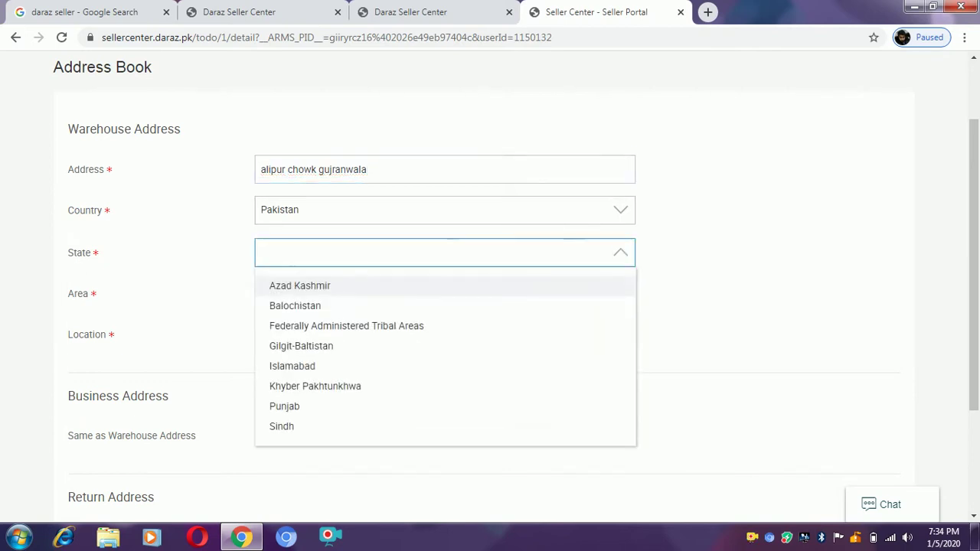
click(445, 210)
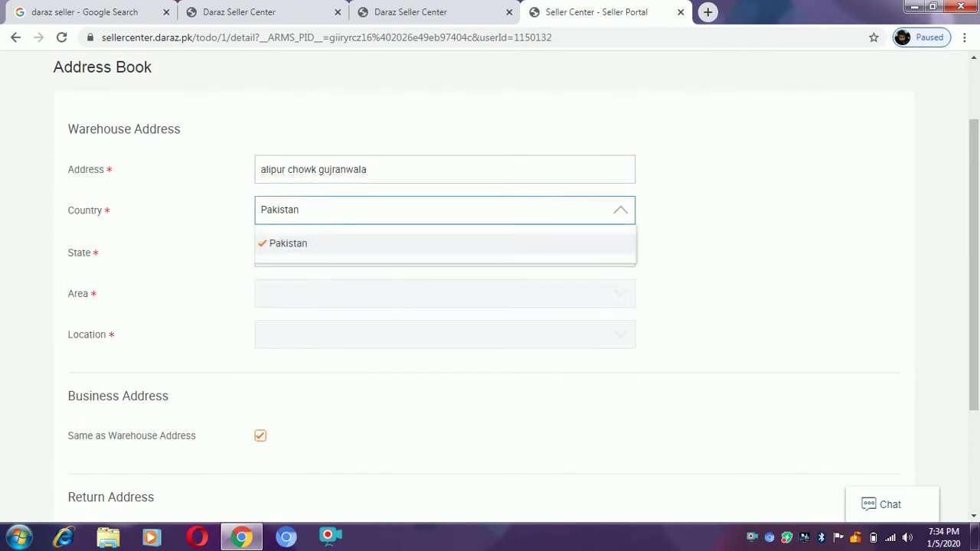
click(288, 244)
click(444, 252)
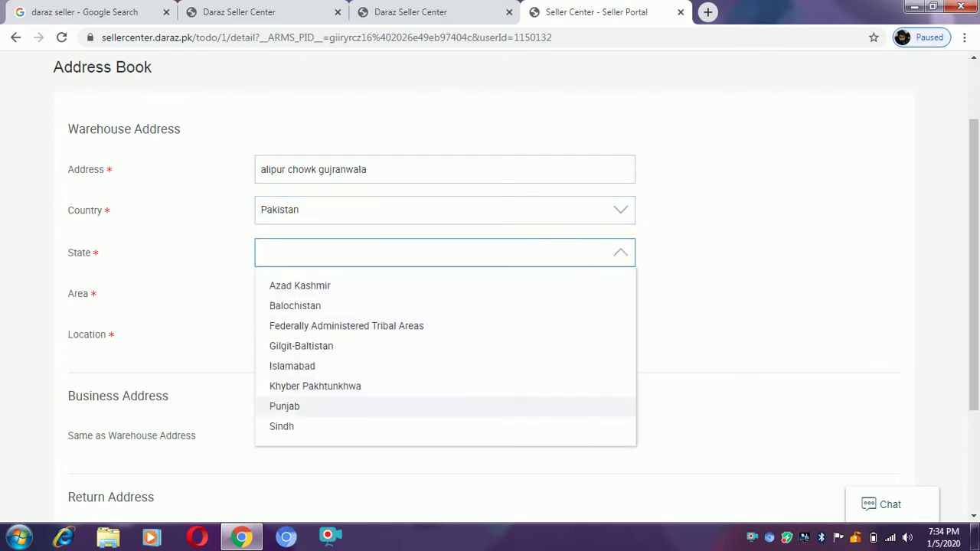
click(284, 405)
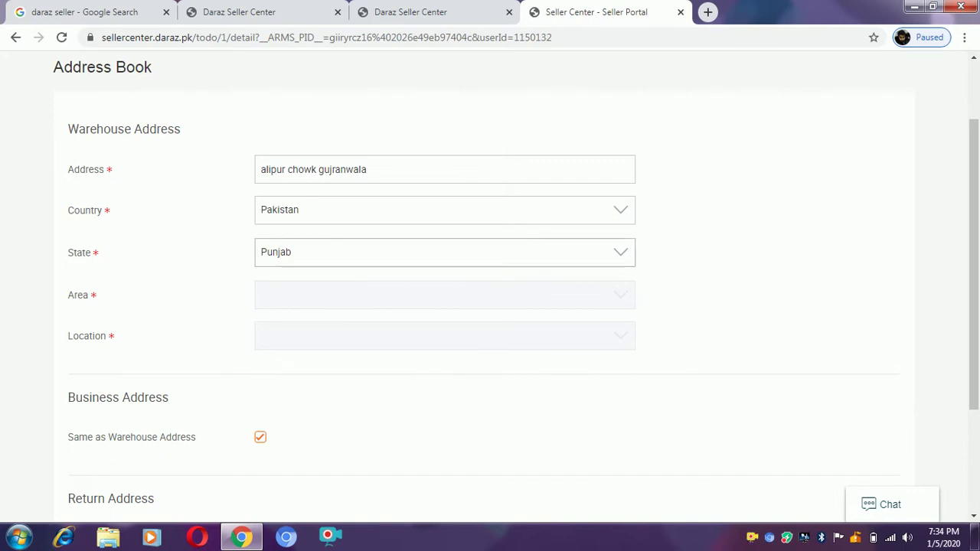
Set the warehouse address area to Ali Pur Chattha.
scroll(490, 287, down, 1)
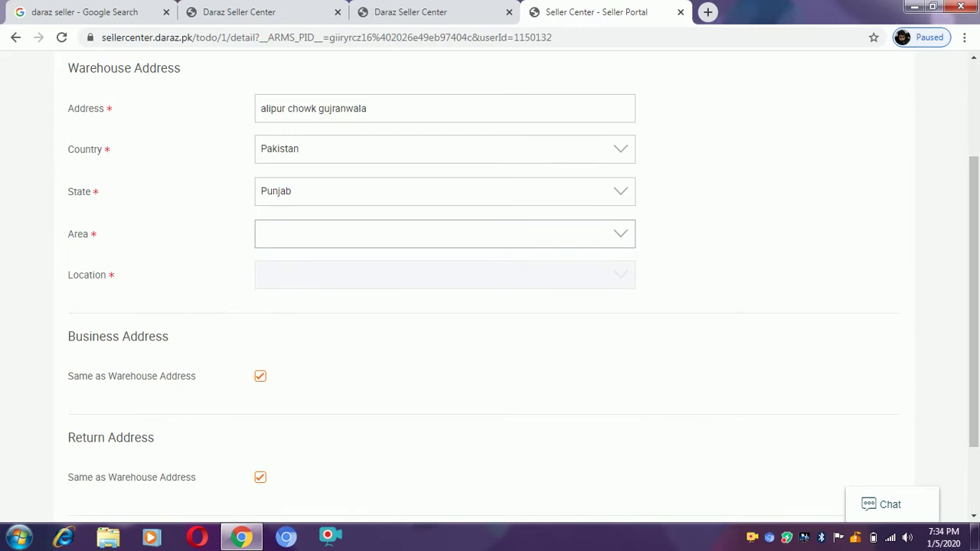
click(444, 235)
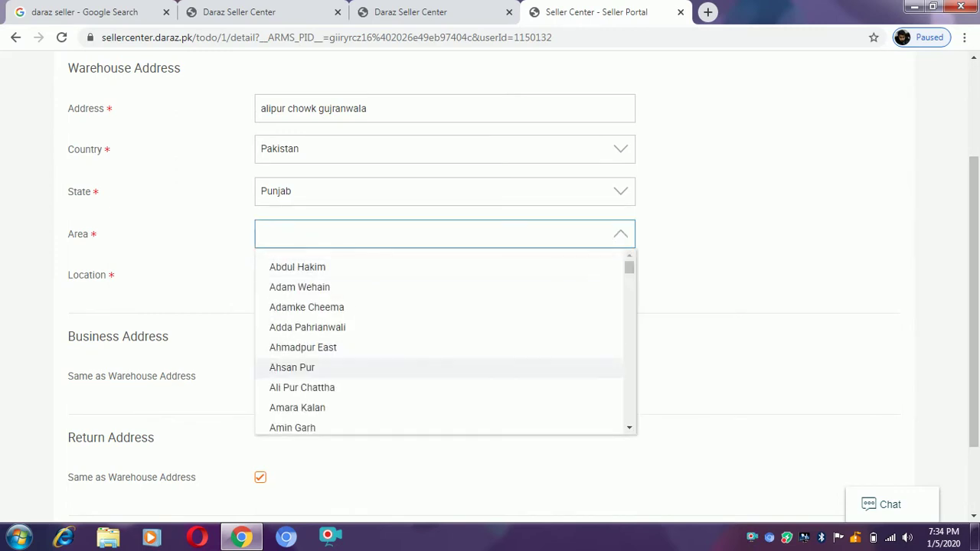
scroll(444, 367, down, 1)
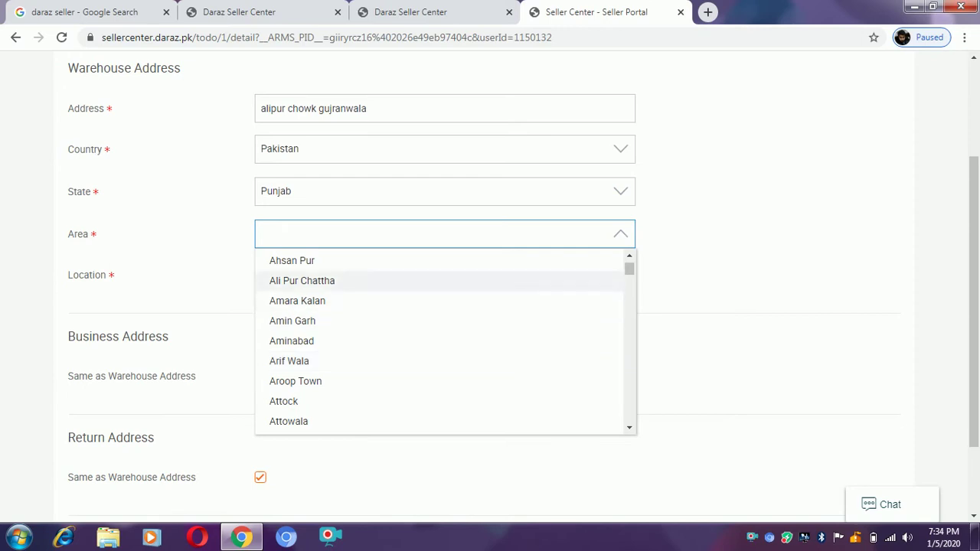
click(302, 280)
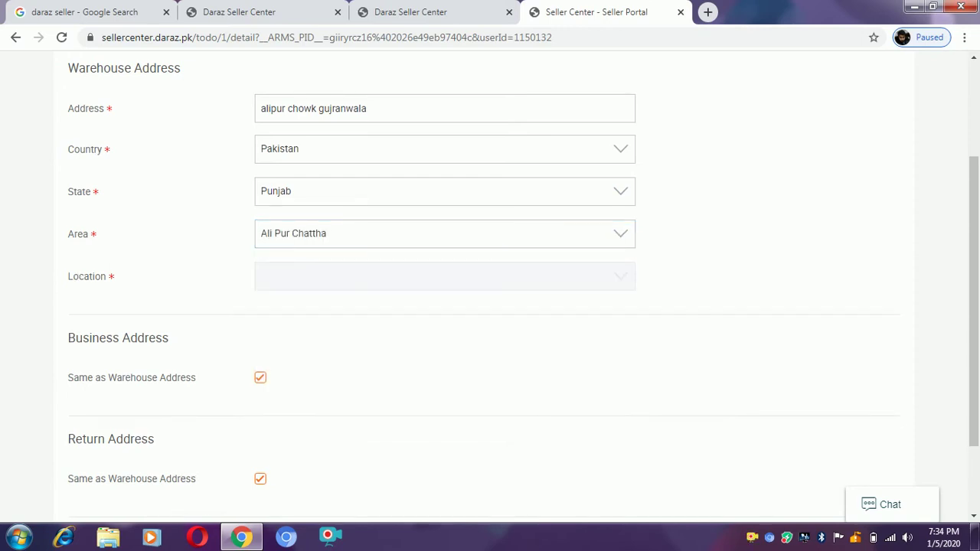
scroll(490, 291, down, 1)
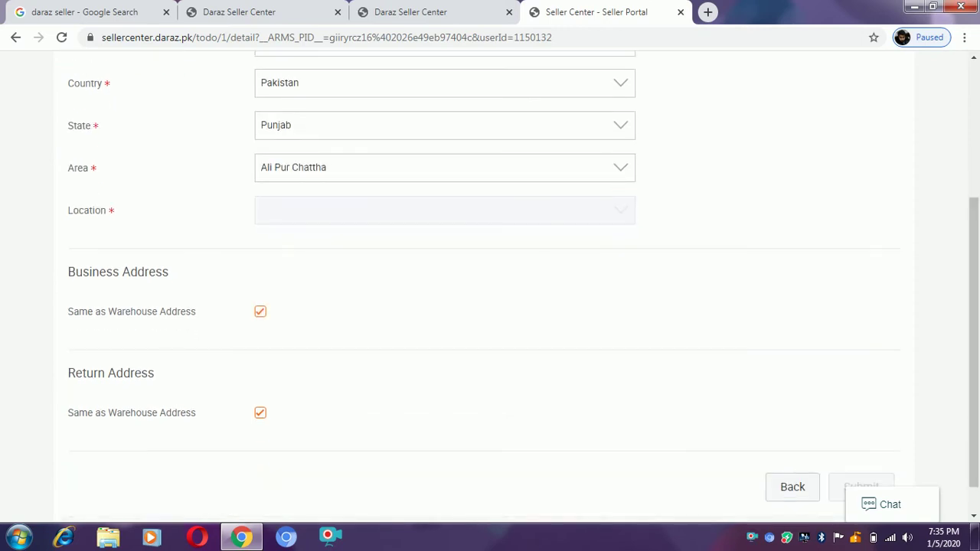
click(444, 167)
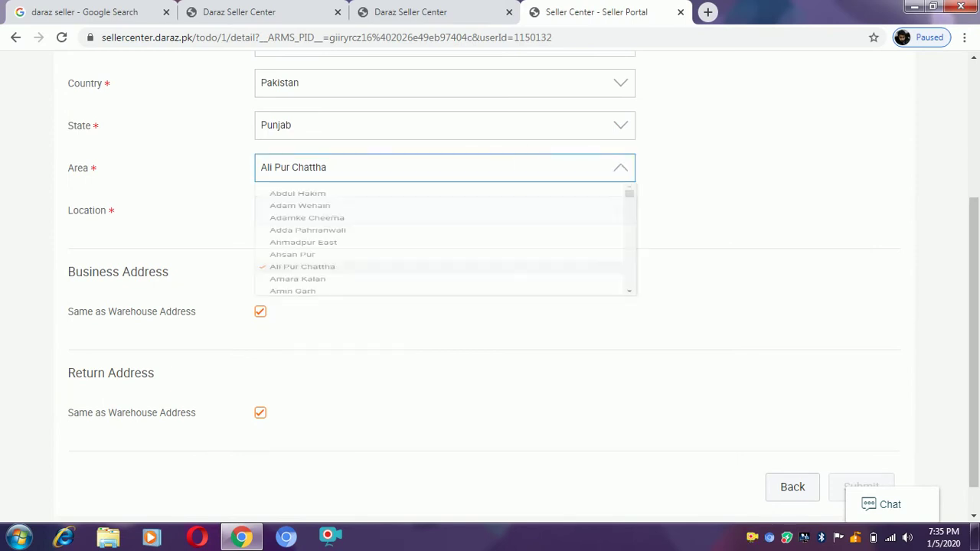
click(444, 167)
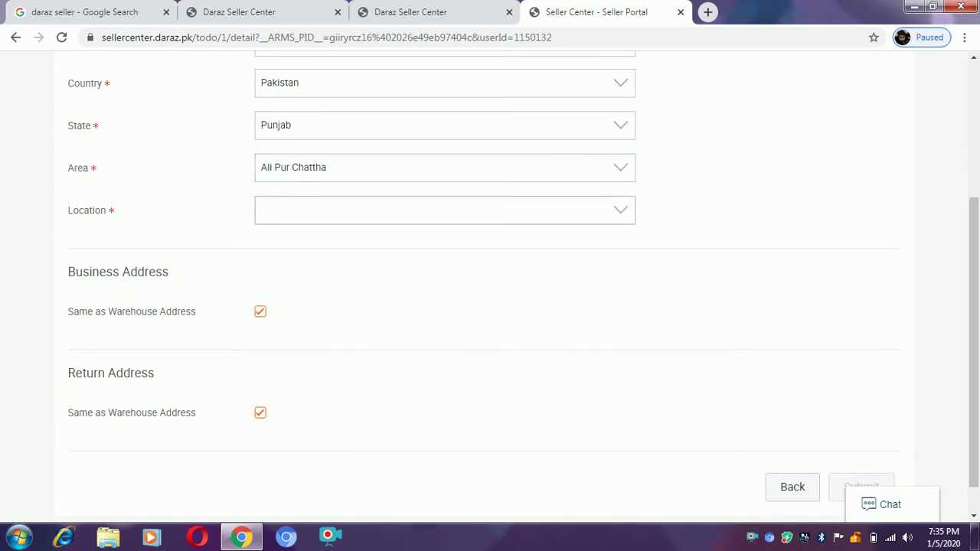
Set the warehouse address location to Ali Pur Chattha and submit the Address Book with business and return addresses same as warehouse.
click(444, 211)
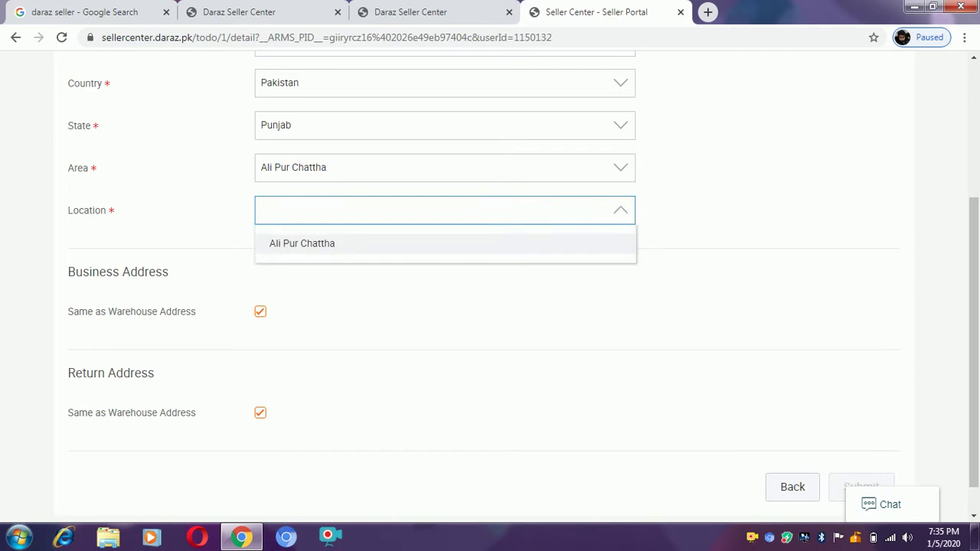
click(301, 243)
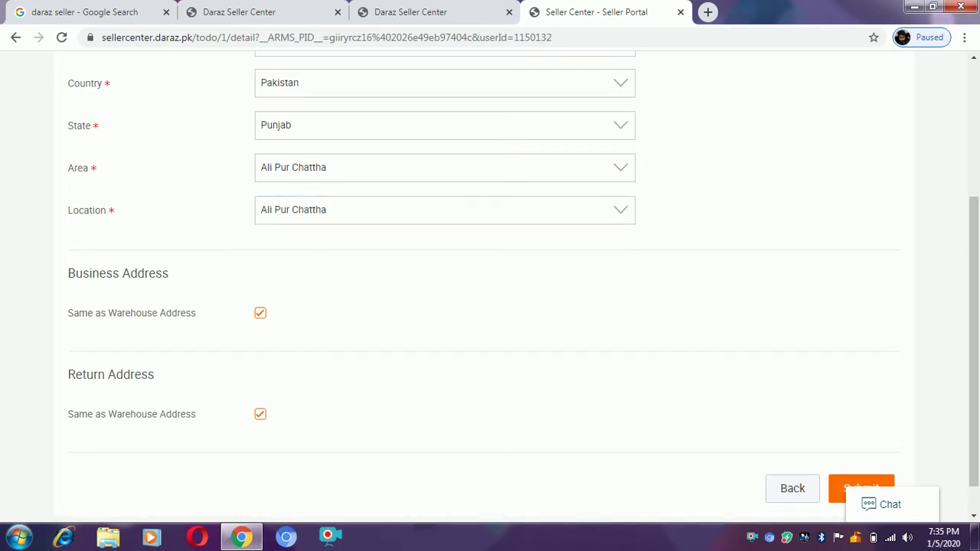
drag(974, 273, 974, 299)
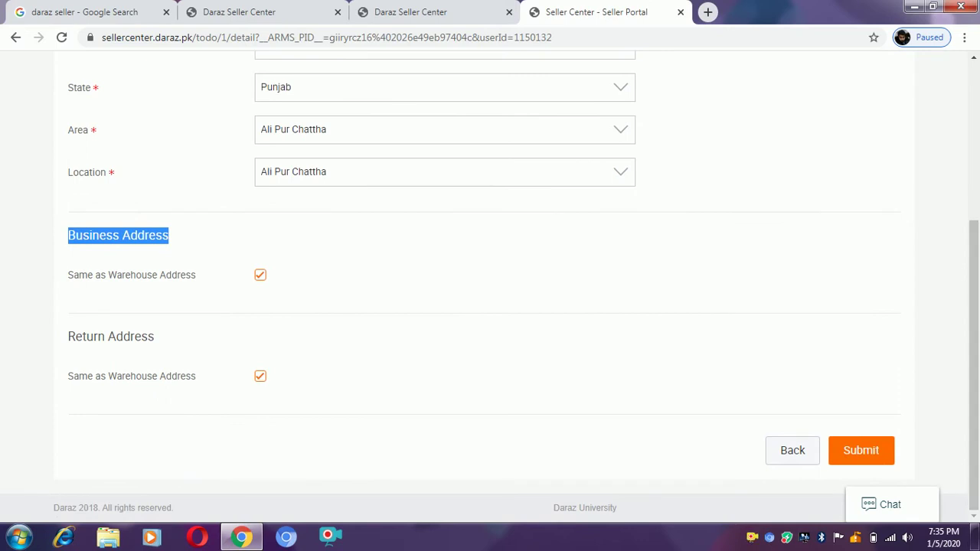
click(170, 239)
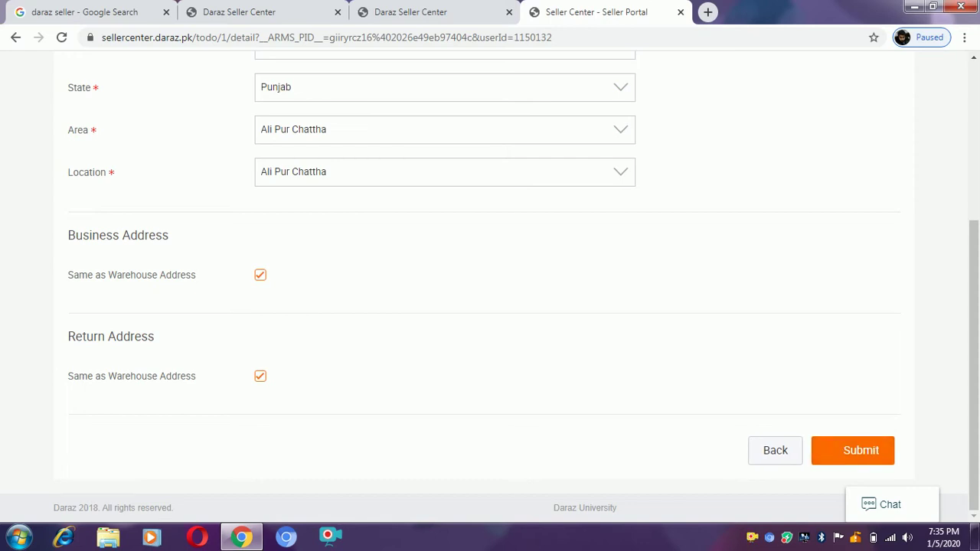
click(860, 450)
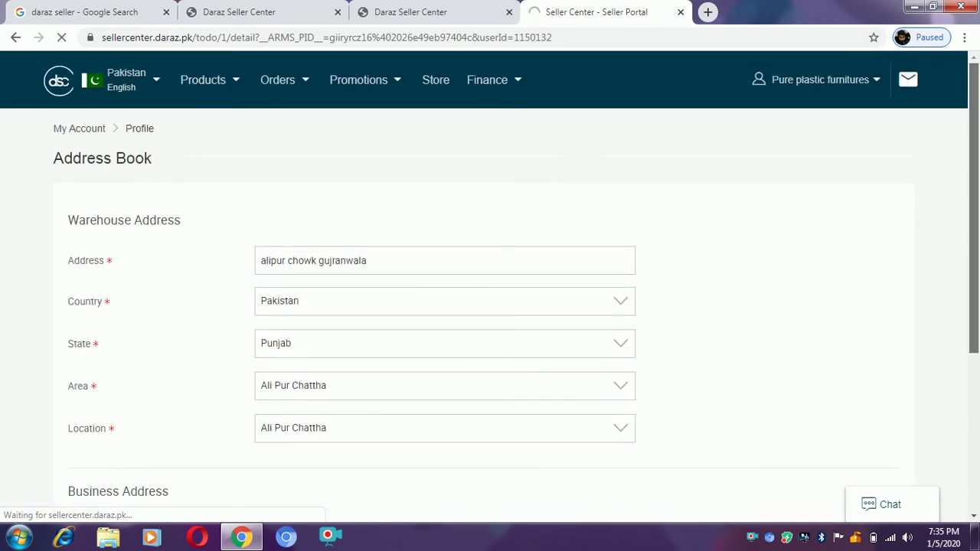
scroll(490, 306, down, 3)
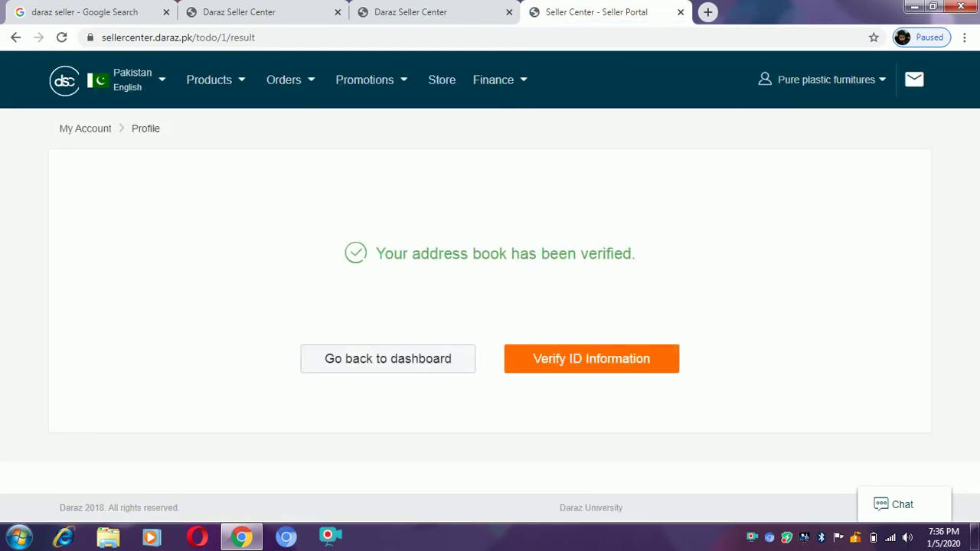
Continue from the address book result page to the ID information verification form.
triple_click(505, 253)
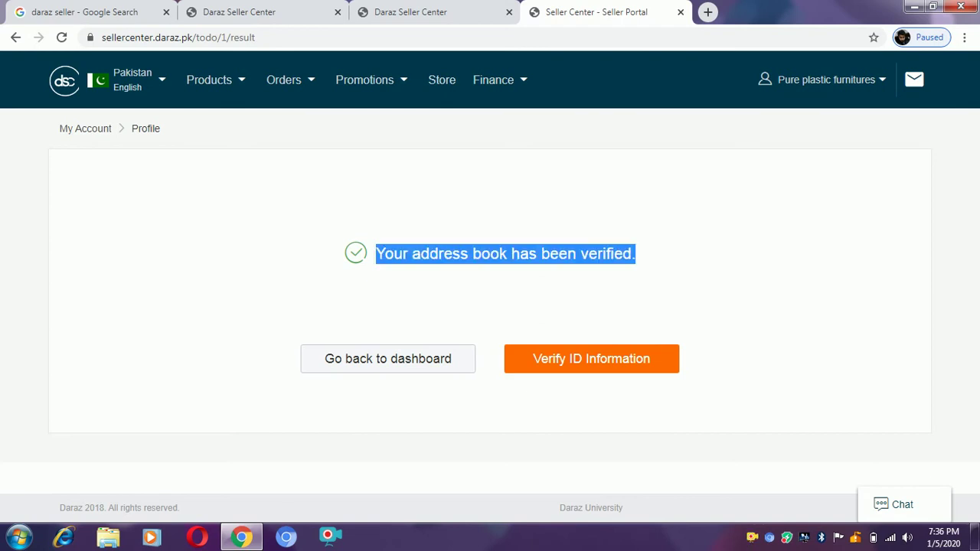
click(582, 295)
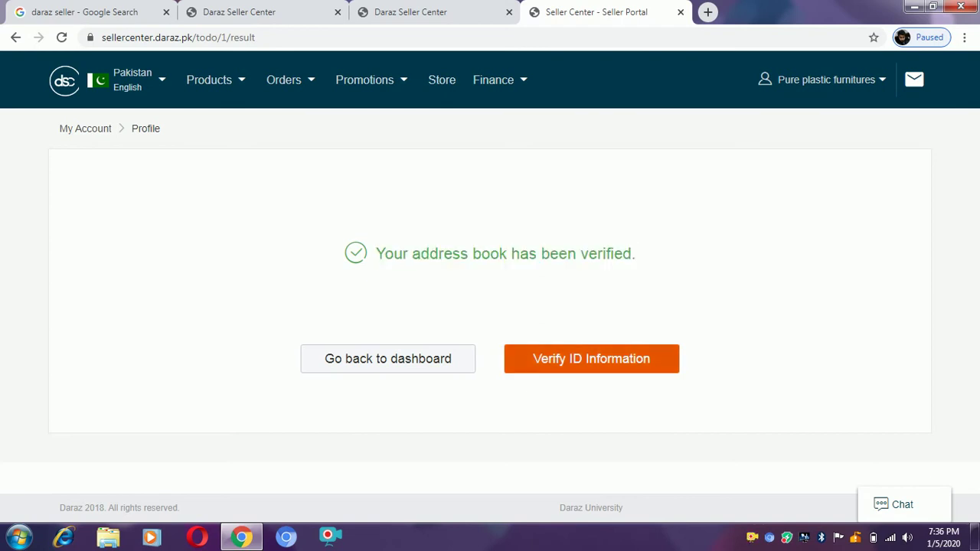
click(591, 359)
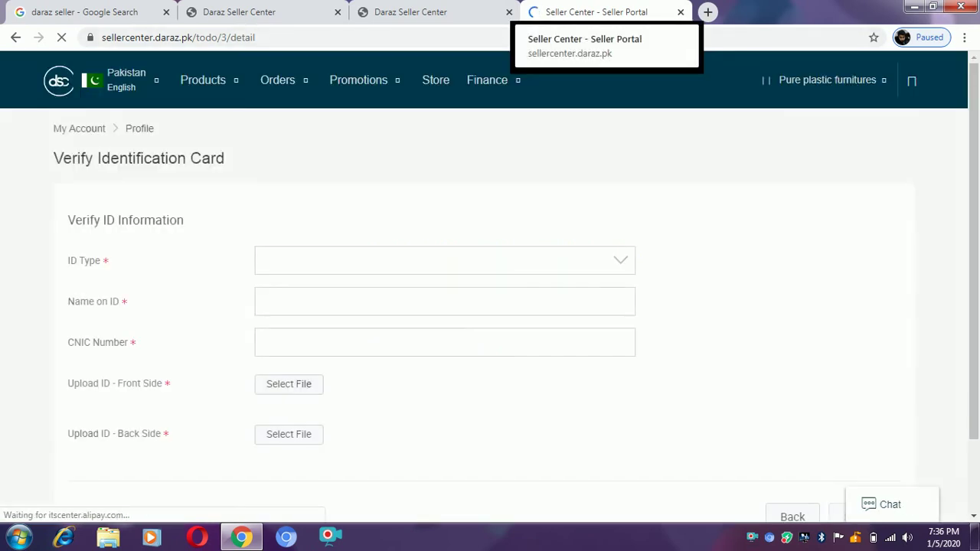
scroll(490, 287, down, 1)
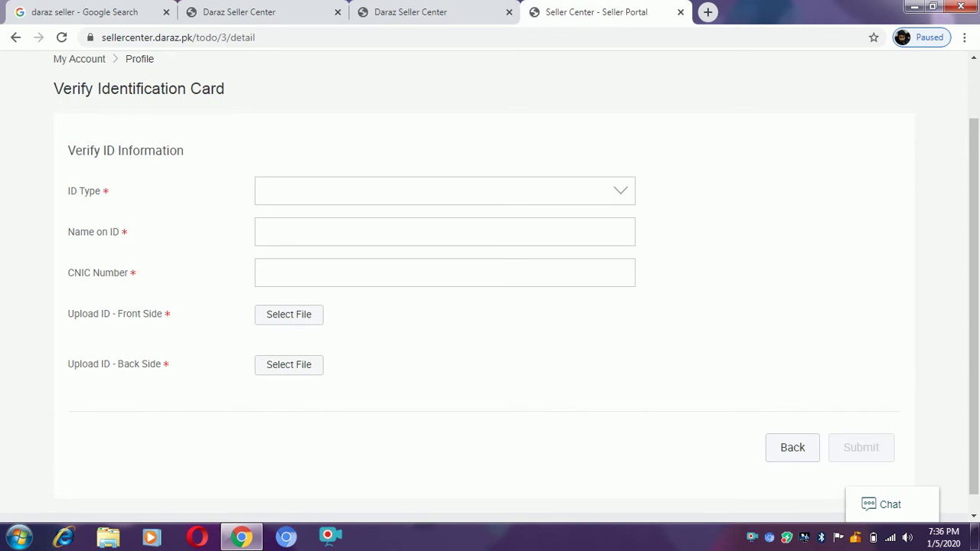
Set the ID type to CNIC in the Verify Identification Card form.
click(444, 192)
click(444, 191)
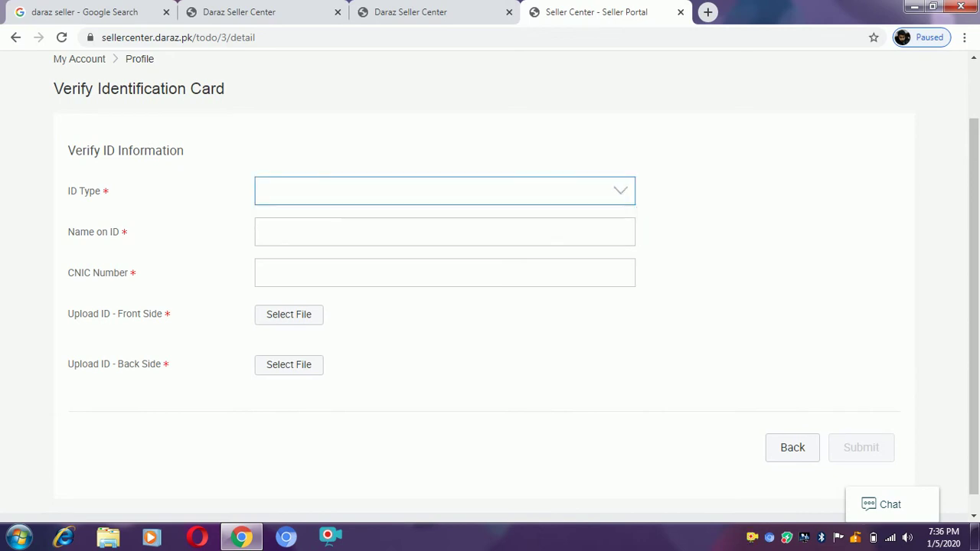
click(444, 191)
click(444, 223)
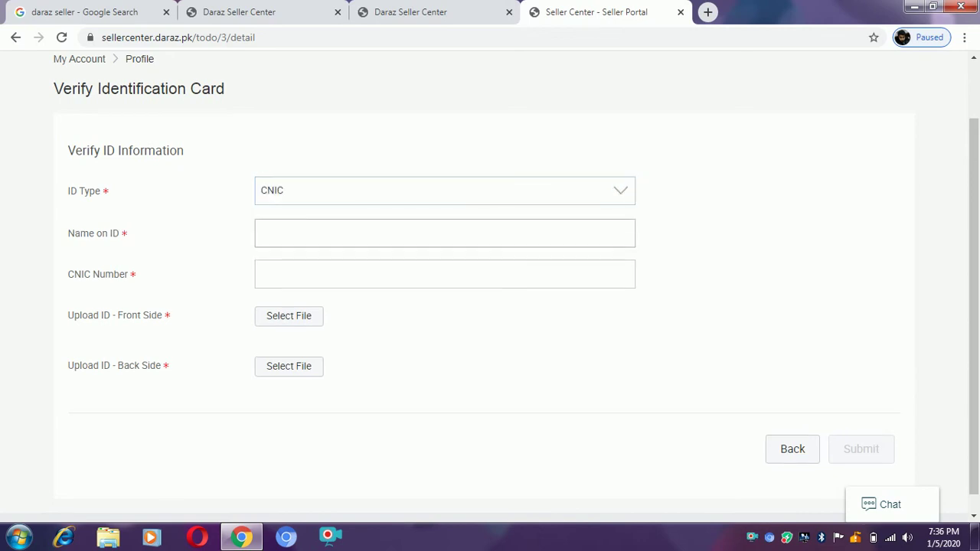
Examine the Name on ID and CNIC Number fields and the front-side ID upload's file picker without choosing a file.
click(444, 234)
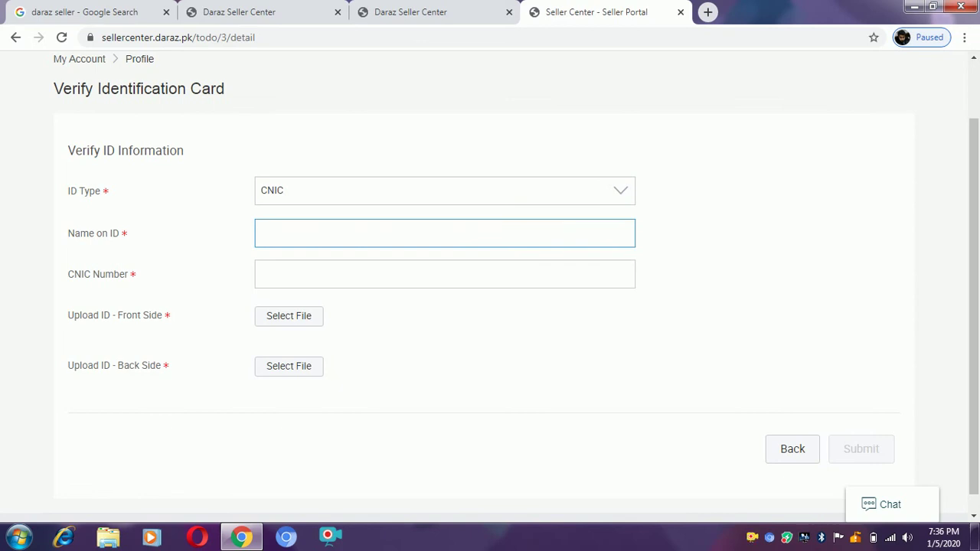
click(444, 274)
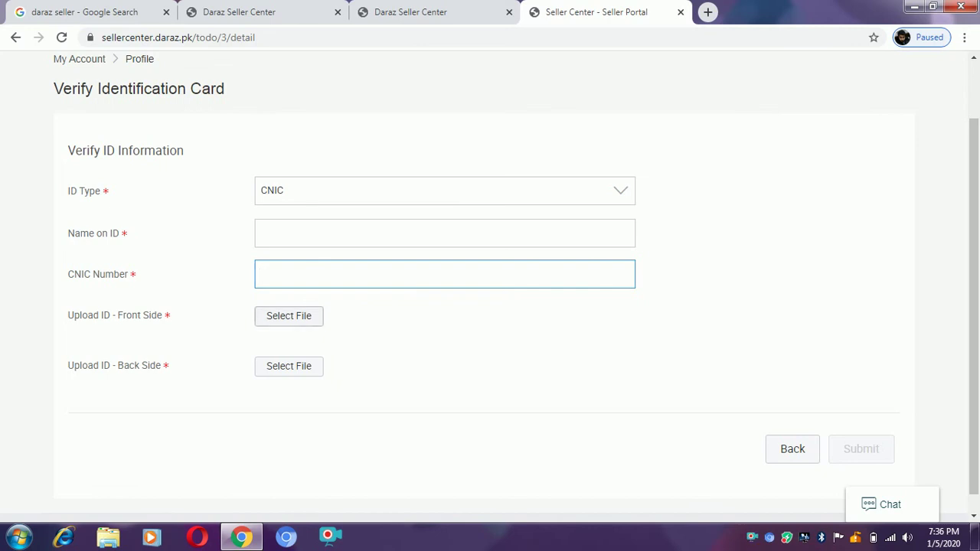
click(289, 316)
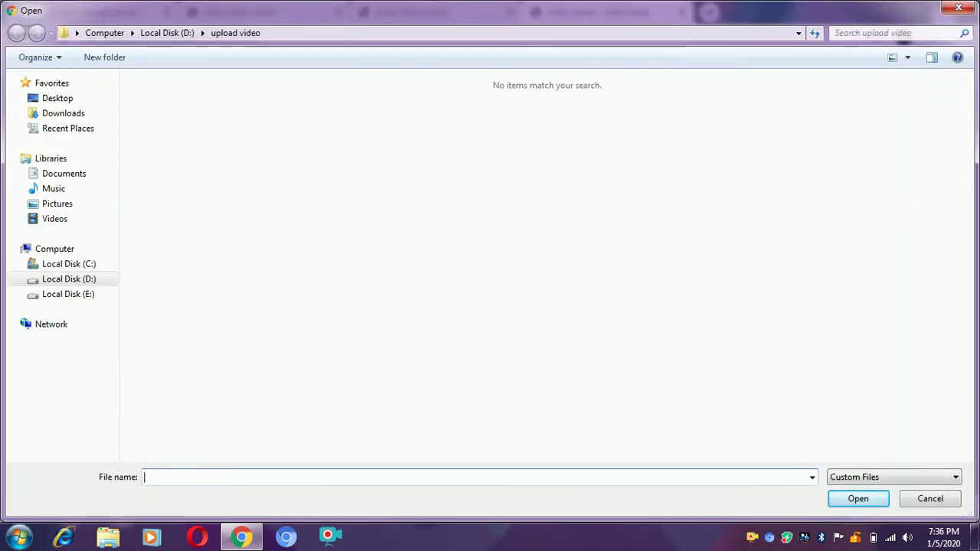
click(958, 8)
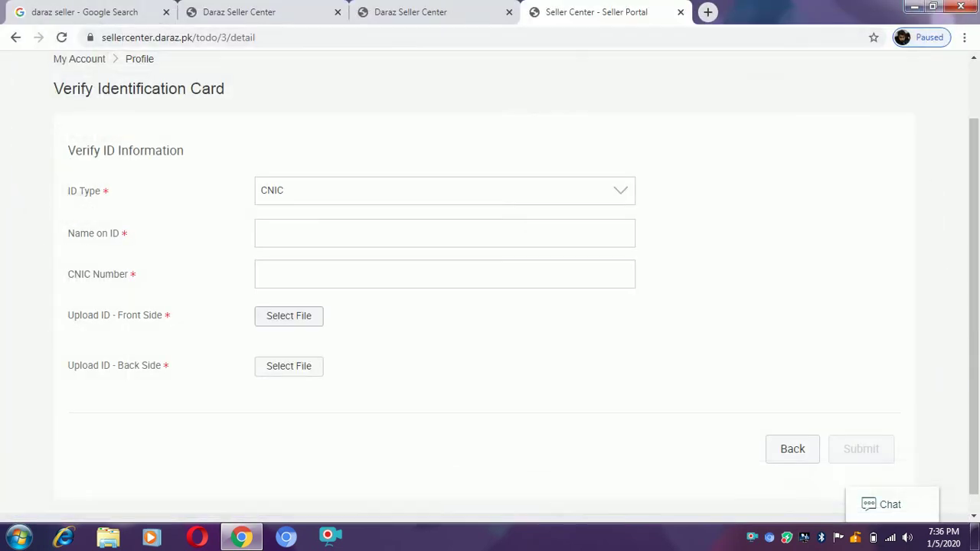
scroll(490, 276, down, 1)
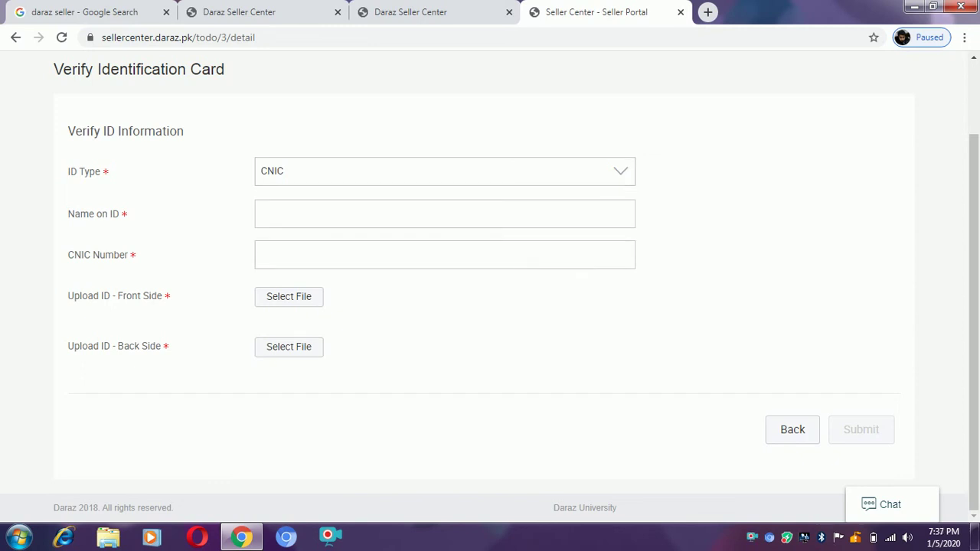
drag(974, 306, 974, 230)
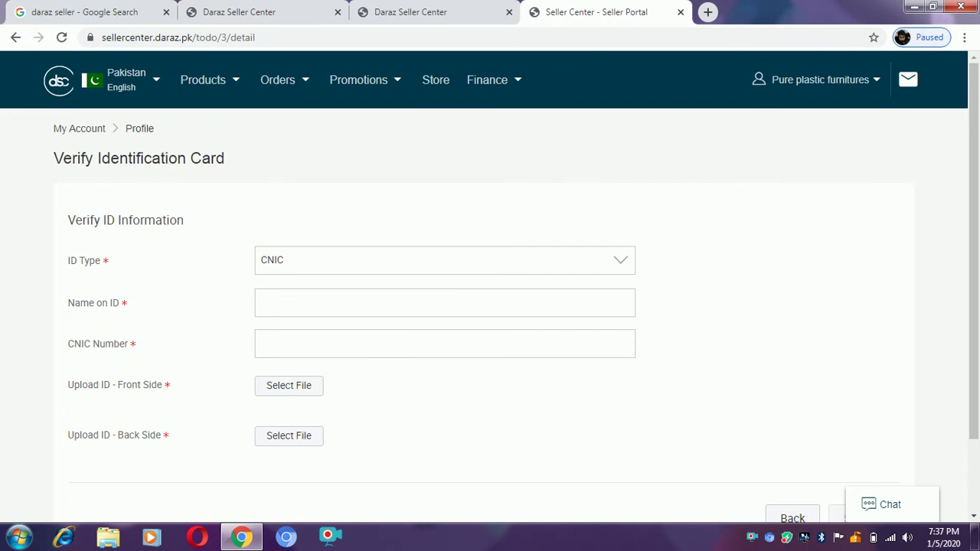
mouse_move(973, 229)
mouse_down()
mouse_move(973, 296)
mouse_move(974, 248)
mouse_up()
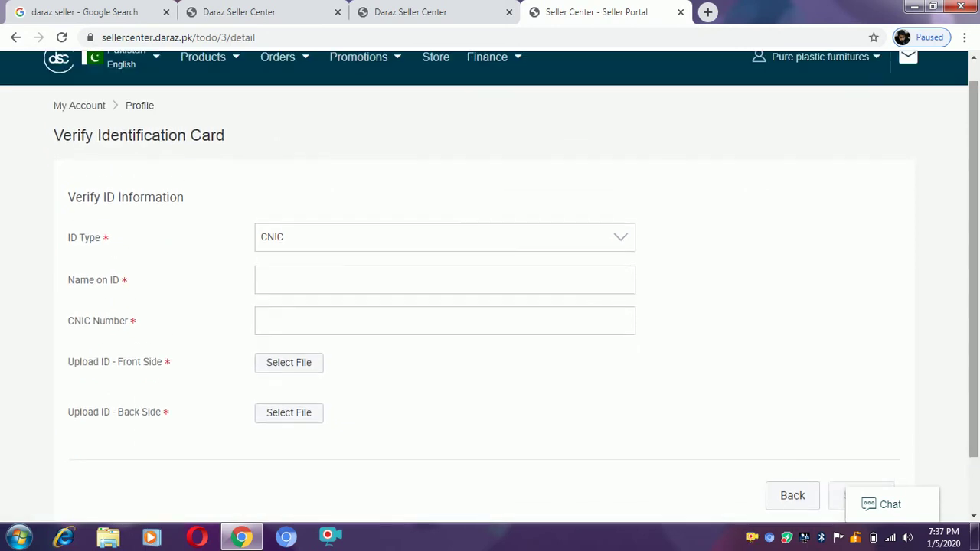
scroll(490, 287, up, 1)
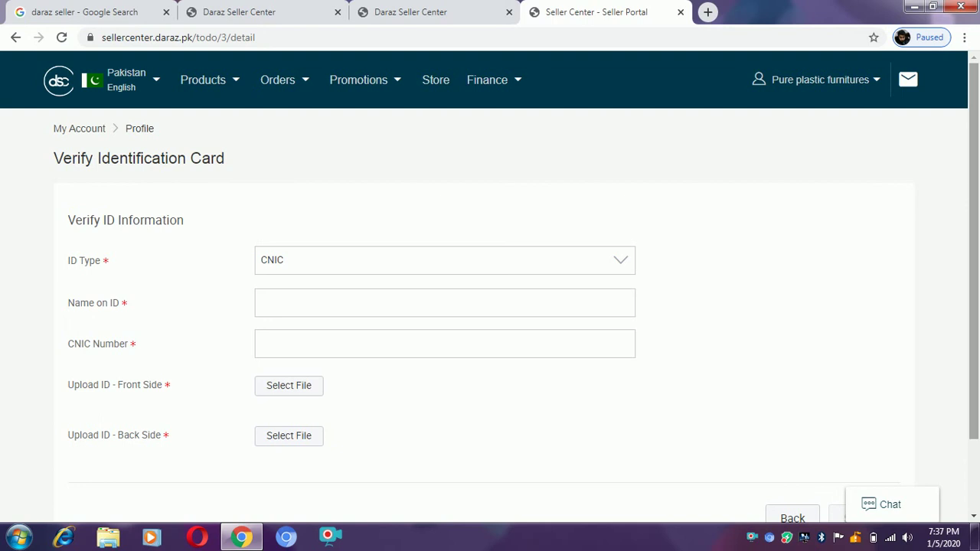
scroll(490, 288, down, 1)
scroll(490, 287, up, 1)
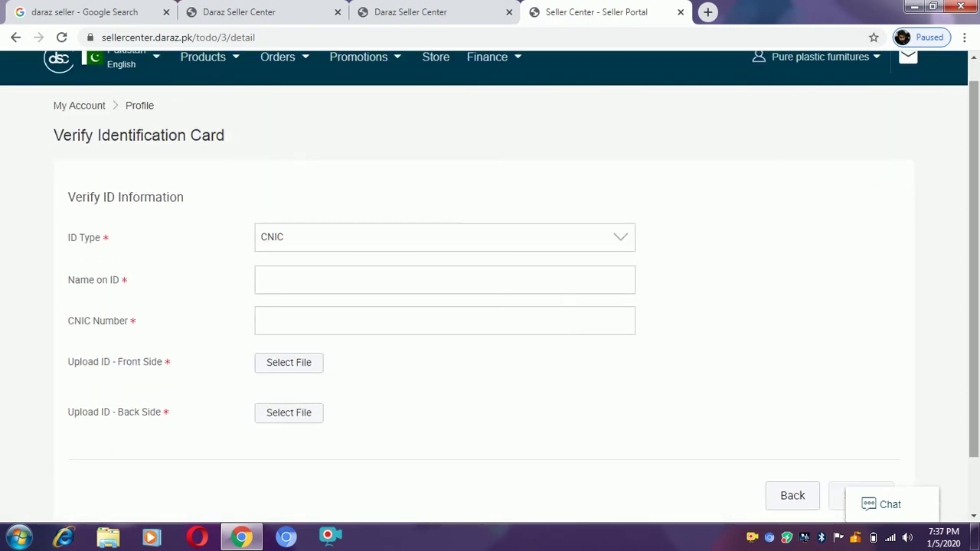